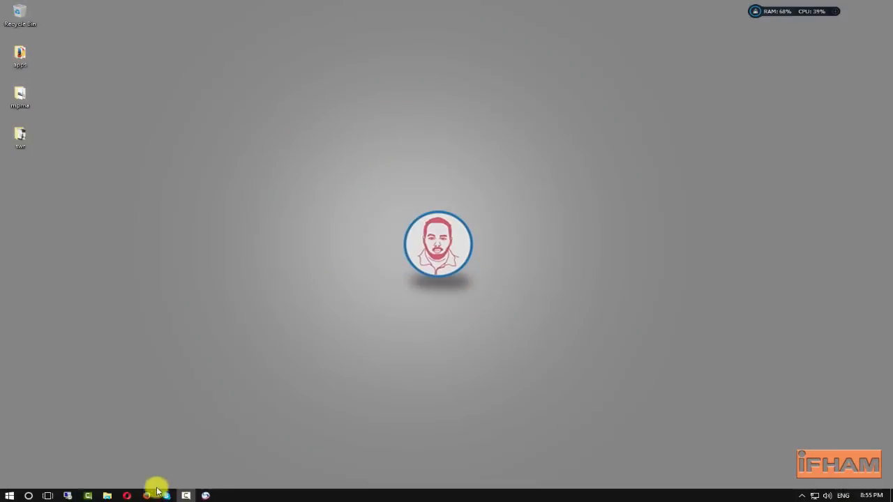
Switch to Firefox and view the end screen of the SIDA LOGU XIRO PAYPAL SCALELAB NETWORK video, returning to the video list.
{"action": "left_click", "coordinate": [145, 495]}
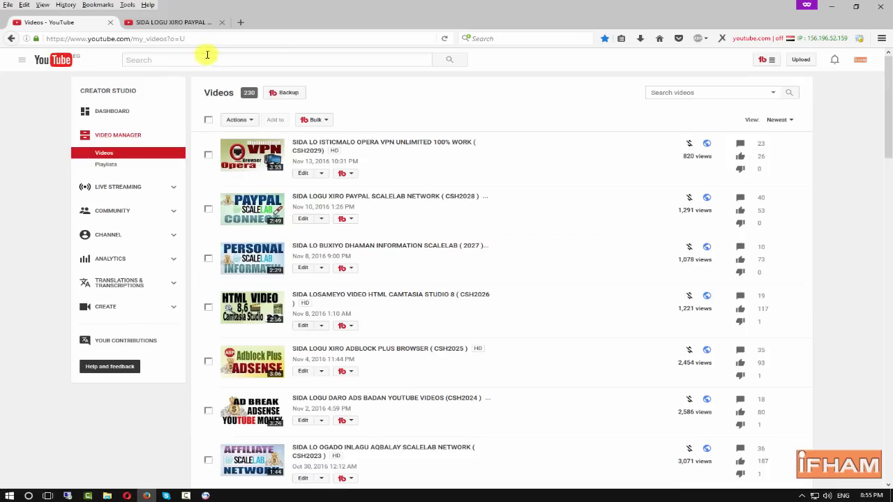
{"action": "left_click", "coordinate": [184, 23]}
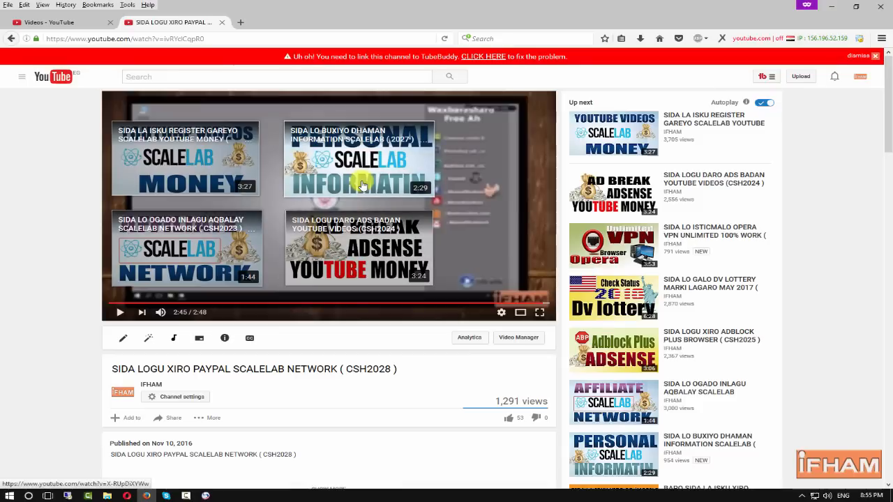
{"action": "left_click", "coordinate": [84, 23]}
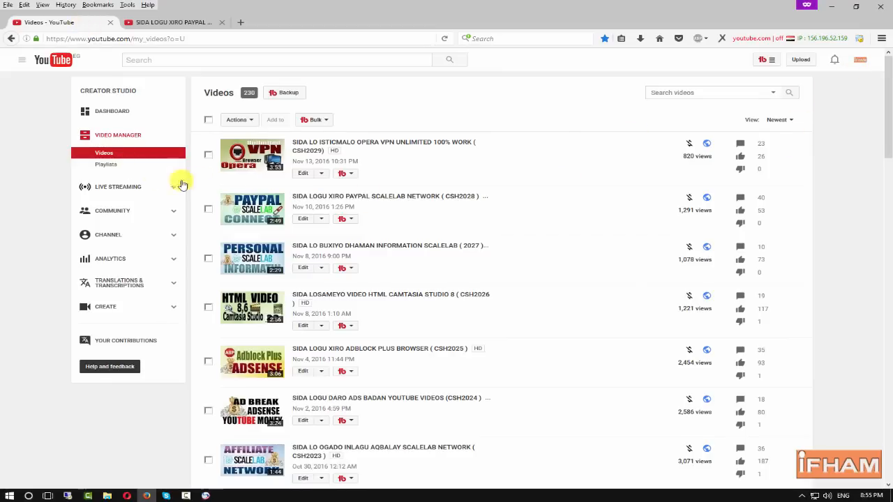
Open the end screen editor for the video SIDA LO ISTICMALO OPERA VPN UNLIMITED 100% WORK (CSH2029).
{"action": "left_click", "coordinate": [304, 176]}
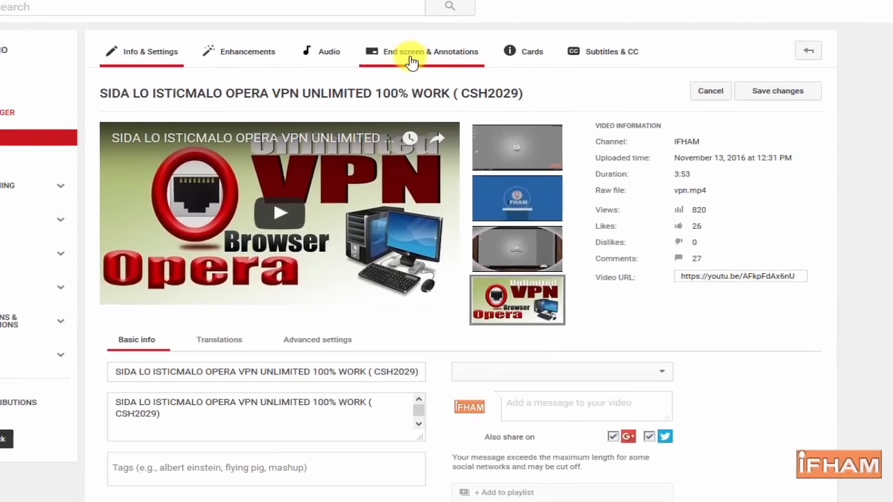
{"action": "left_click", "coordinate": [407, 62]}
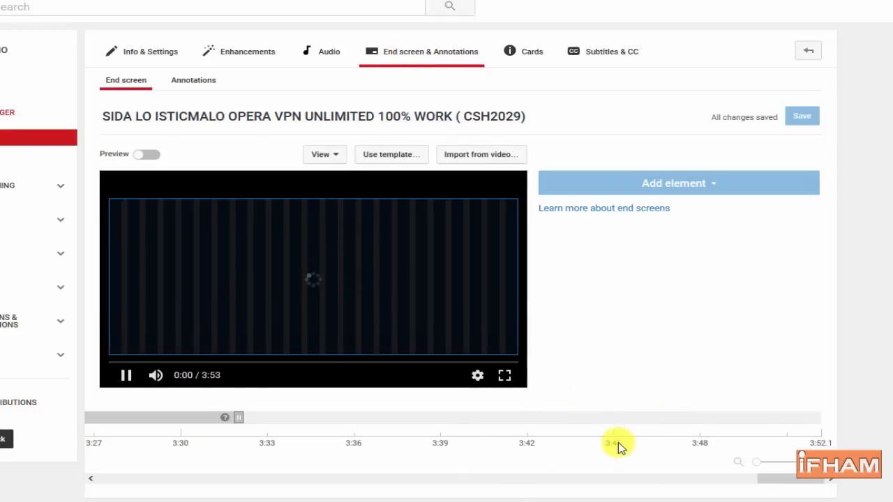
{"action": "scroll", "coordinate": [679, 427], "scroll_direction": "up", "scroll_amount": 1}
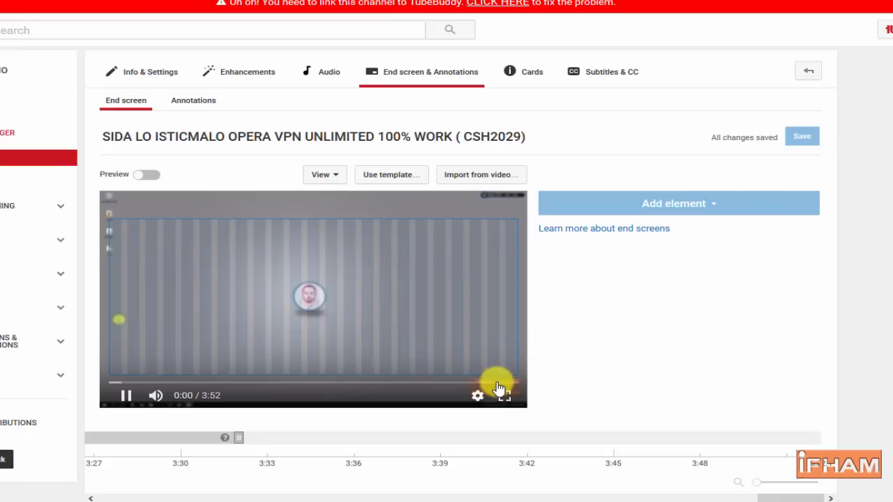
Position the video's playhead at 3:44, where the closing monitor scene begins, as the start time for end screen elements.
{"action": "left_click", "coordinate": [497, 383]}
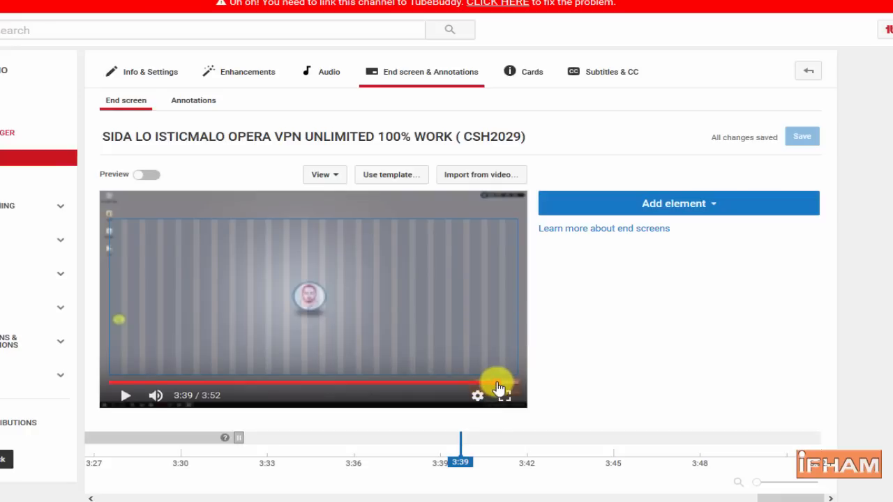
{"action": "left_click", "coordinate": [503, 383]}
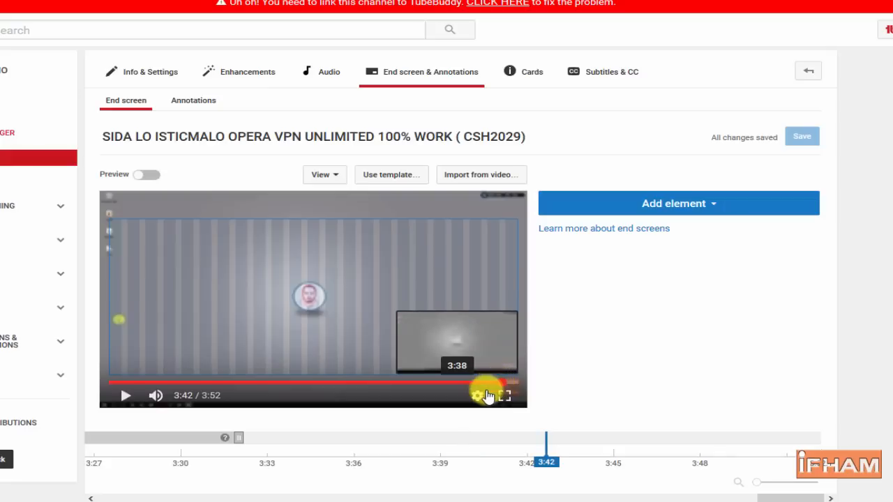
{"action": "left_click", "coordinate": [698, 205]}
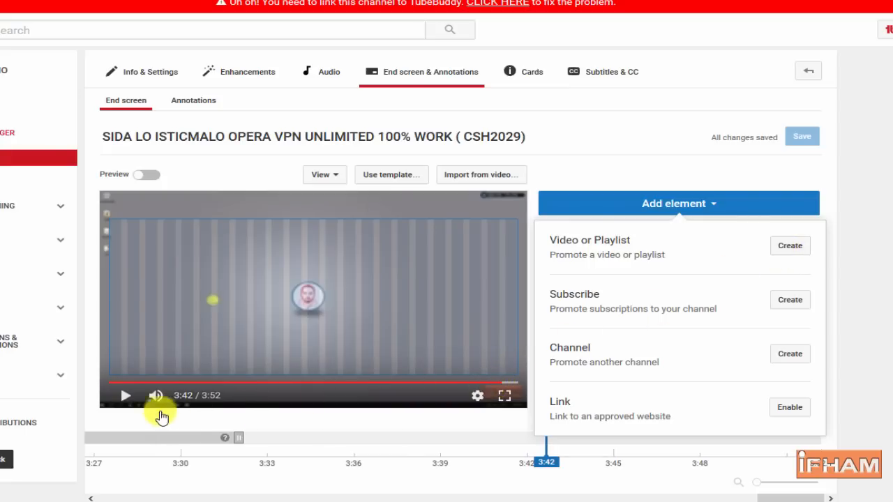
{"action": "left_click", "coordinate": [125, 398]}
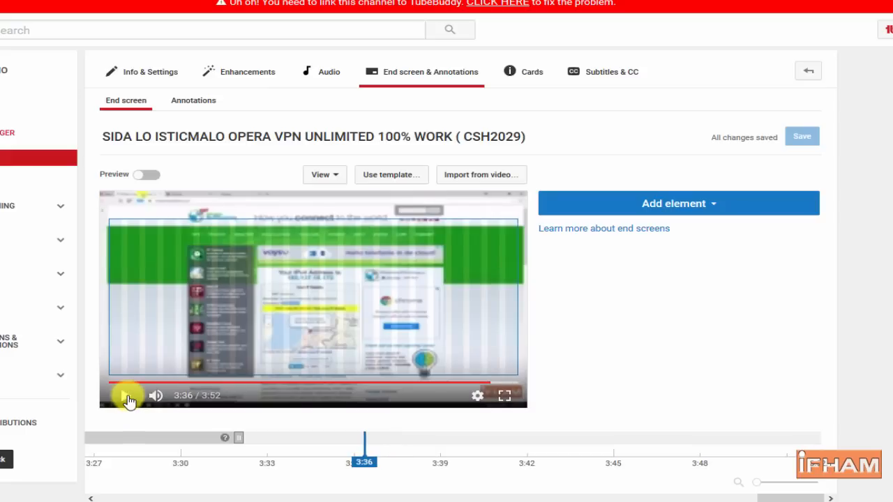
{"action": "left_click", "coordinate": [126, 397]}
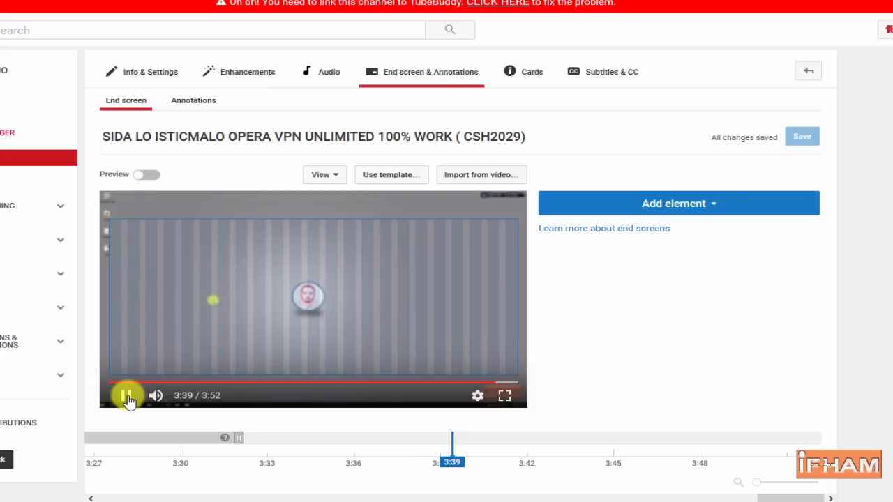
{"action": "left_click", "coordinate": [126, 398]}
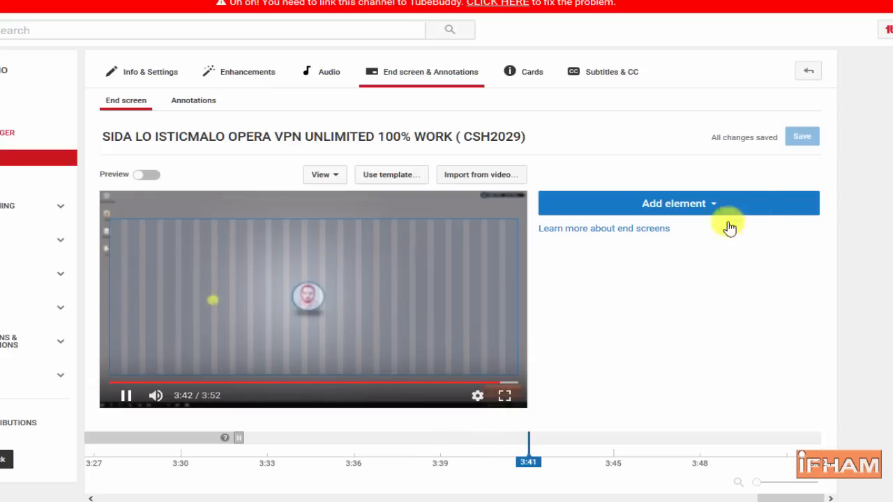
{"action": "left_click", "coordinate": [748, 207]}
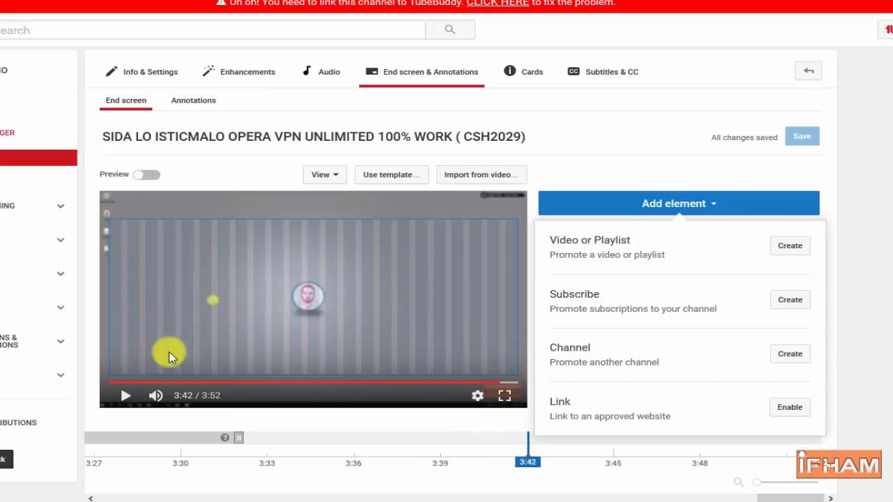
{"action": "left_click", "coordinate": [130, 398]}
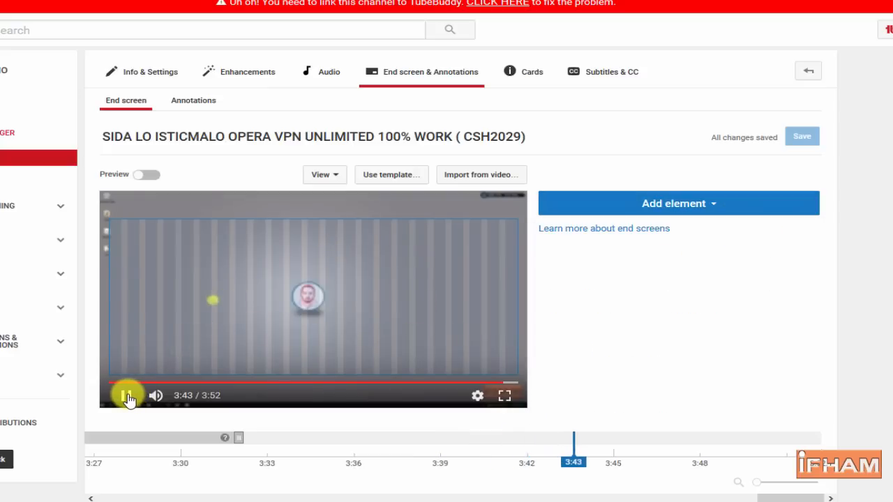
{"action": "left_click", "coordinate": [128, 398]}
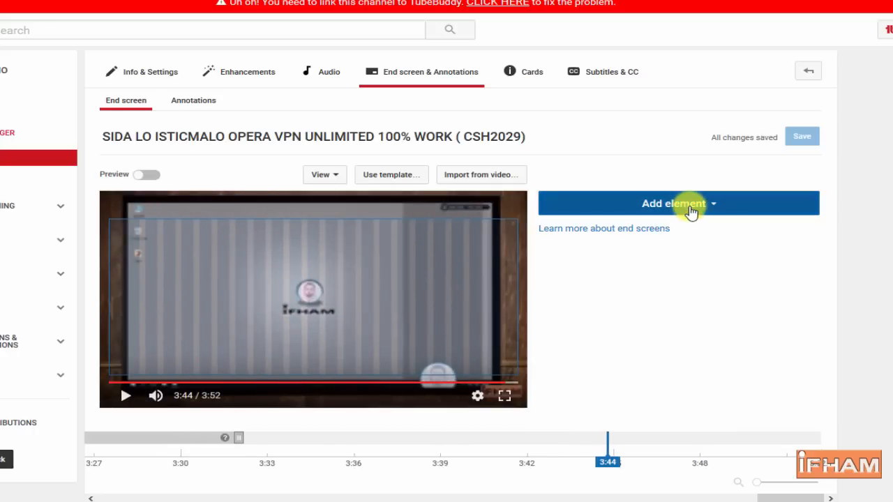
Add the uploaded video SIDA LOSAMEYO VIDEO HTML CAMTASIA STUDIO 8 as an end screen element.
{"action": "left_click", "coordinate": [691, 211]}
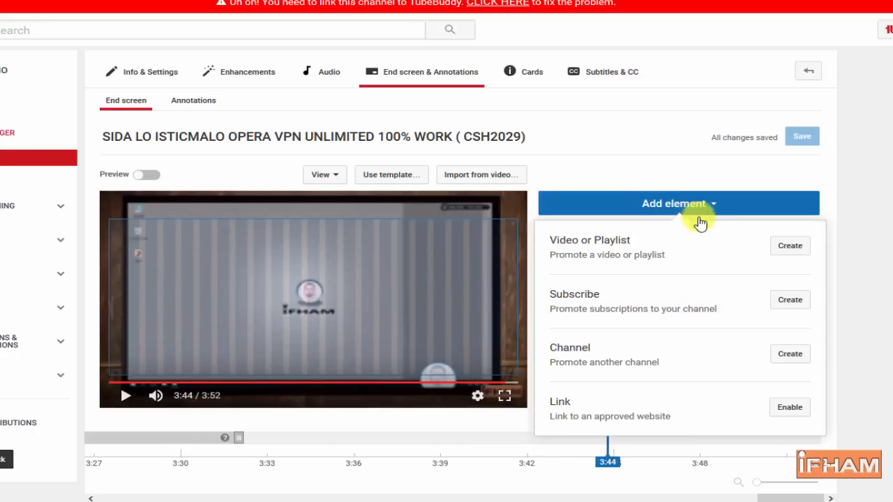
{"action": "left_click", "coordinate": [789, 246]}
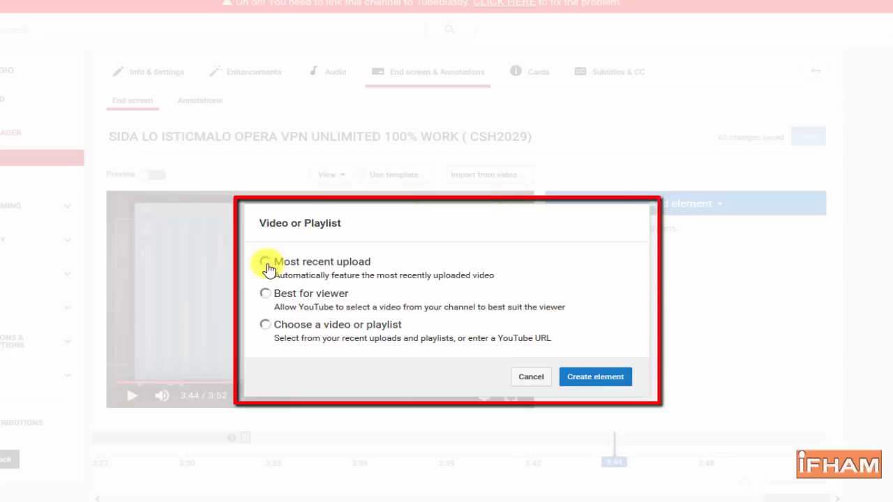
{"action": "left_click", "coordinate": [265, 326]}
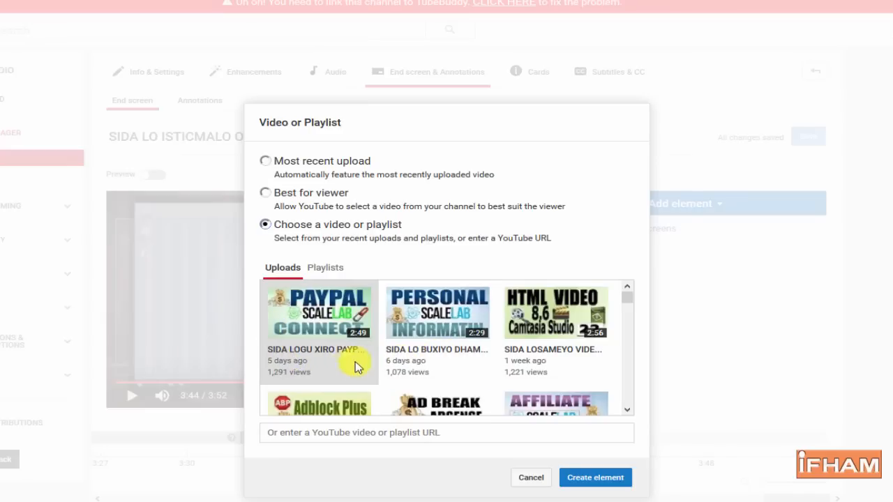
{"action": "left_click", "coordinate": [558, 332]}
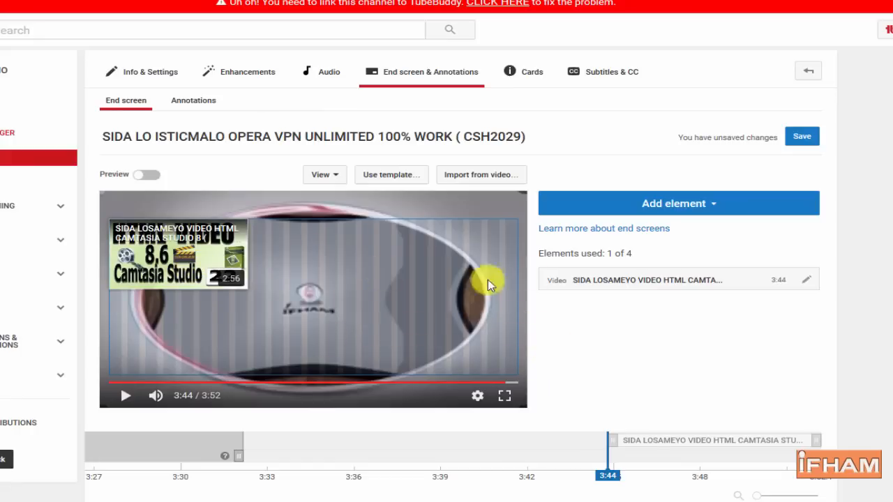
Add the uploaded video SIDA LOGU XIRO PAYPAL SCALELAB NETWORK as a second element and place it directly below the Camtasia video.
{"action": "left_click", "coordinate": [685, 204]}
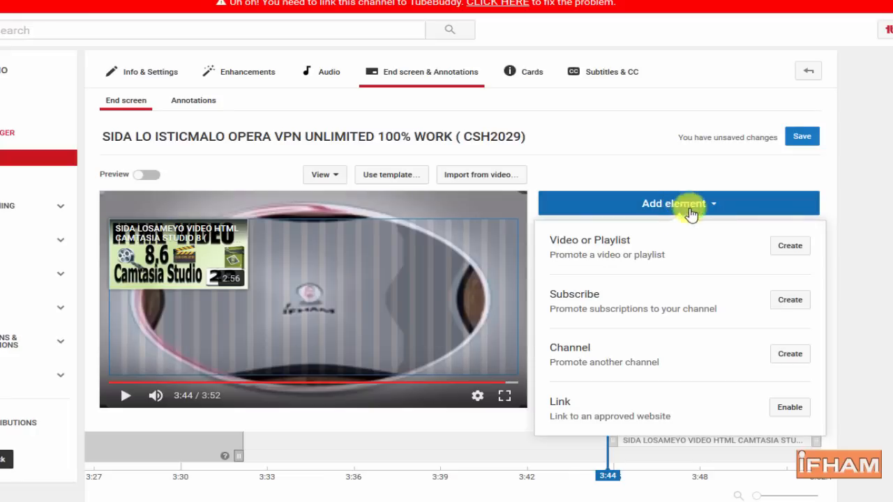
{"action": "left_click", "coordinate": [783, 248]}
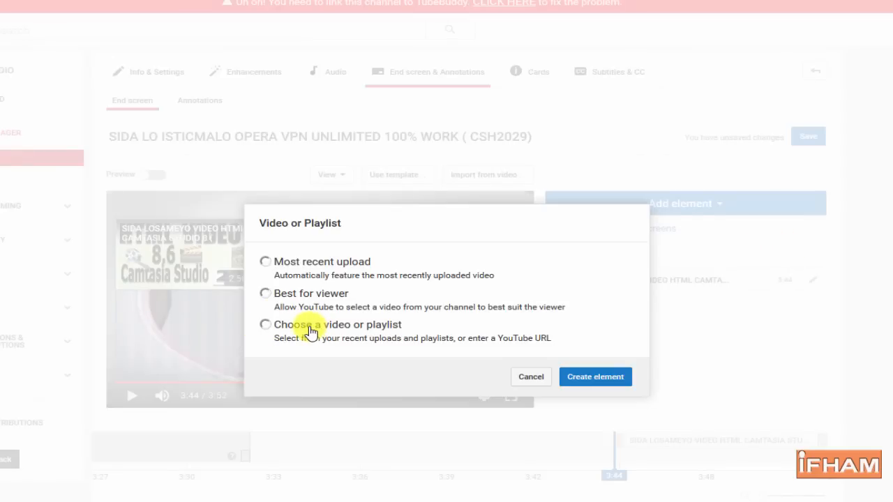
{"action": "left_click", "coordinate": [272, 332]}
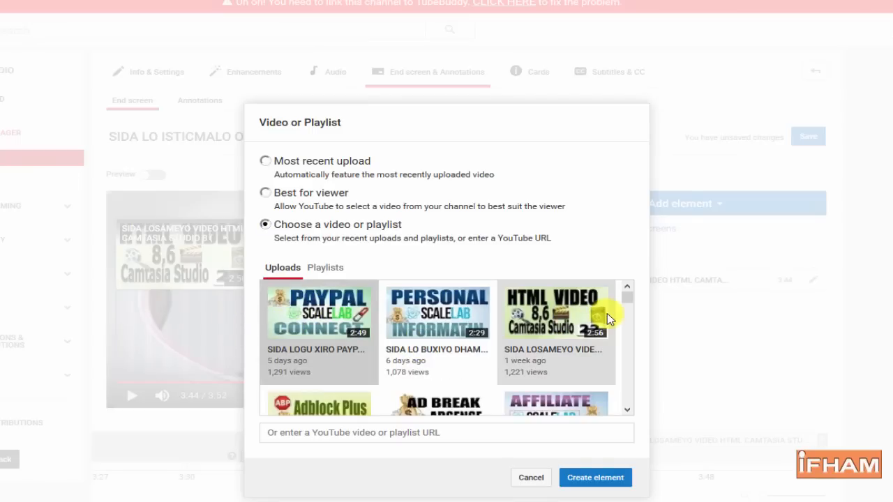
{"action": "left_click", "coordinate": [324, 329]}
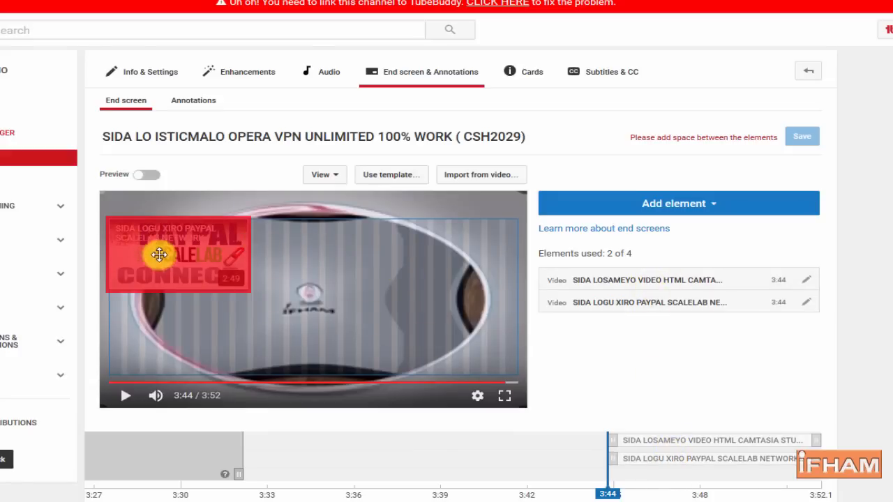
{"action": "left_click_drag", "start_coordinate": [159, 319], "coordinate": [148, 350]}
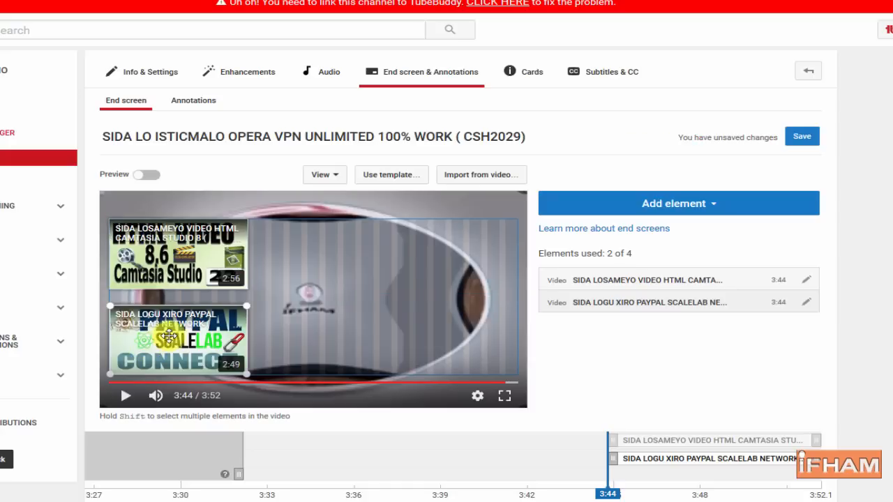
Add the uploaded video SIDA LA ISKU REGISTER GAREYO PAYPAL as a third element and place it in the frame's upper right area.
{"action": "left_click", "coordinate": [686, 209]}
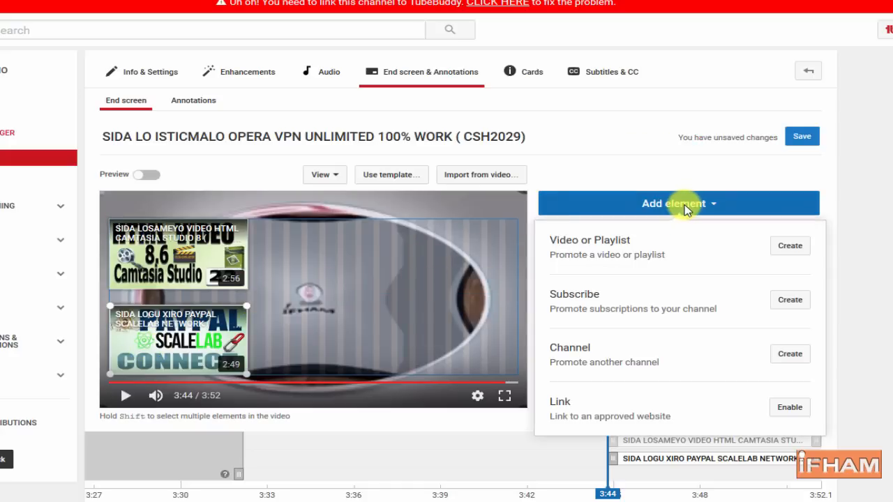
{"action": "left_click", "coordinate": [792, 249]}
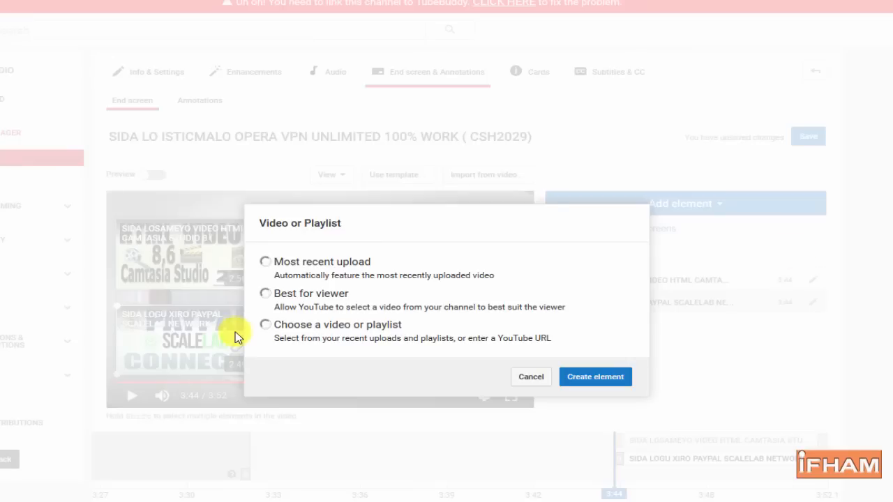
{"action": "left_click", "coordinate": [265, 326]}
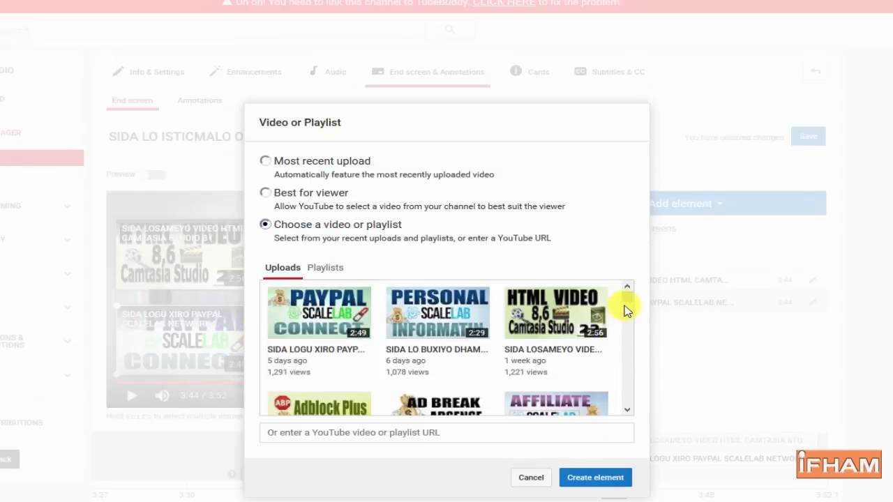
{"action": "scroll", "coordinate": [625, 311], "scroll_direction": "down", "scroll_amount": 4}
{"action": "scroll", "coordinate": [630, 328], "scroll_direction": "down", "scroll_amount": 4}
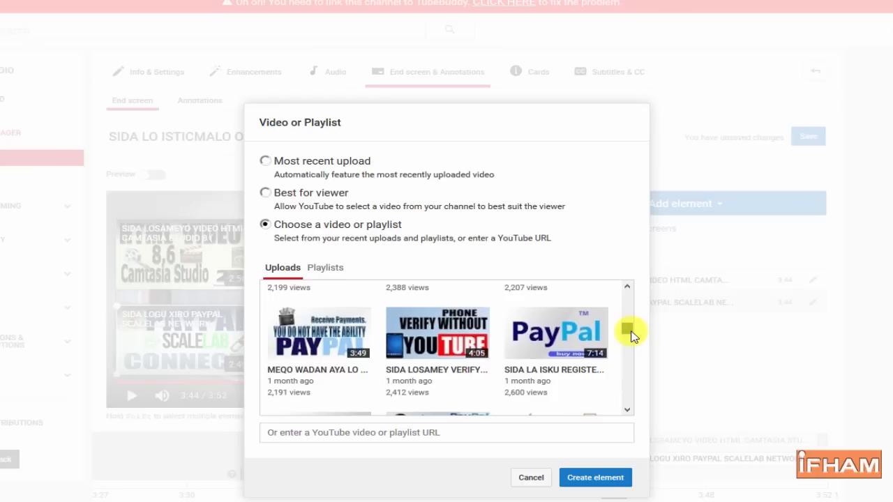
{"action": "left_click", "coordinate": [568, 338]}
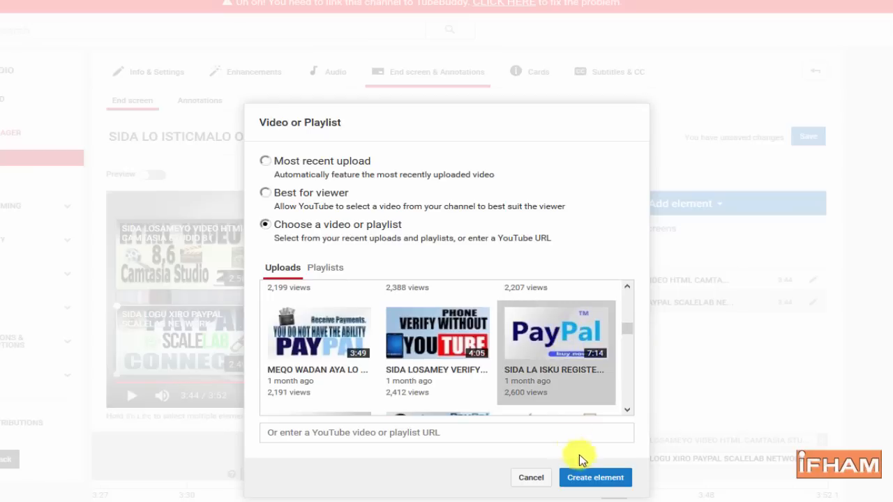
{"action": "left_click", "coordinate": [593, 477]}
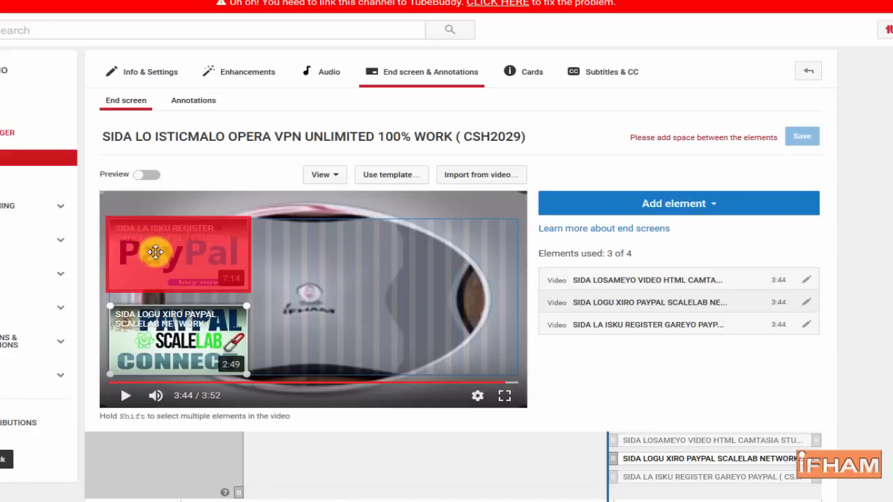
{"action": "left_click_drag", "start_coordinate": [155, 252], "coordinate": [370, 247]}
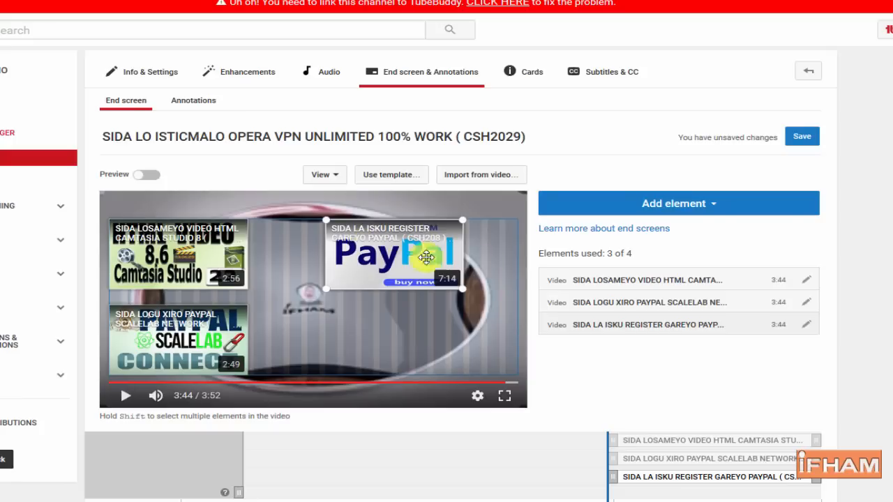
Add the uploaded video MEQO WADAN AYA LO OGOL YAHAY as the fourth element, place it directly below the PayPal registration video, and save the end screen.
{"action": "left_click", "coordinate": [728, 209]}
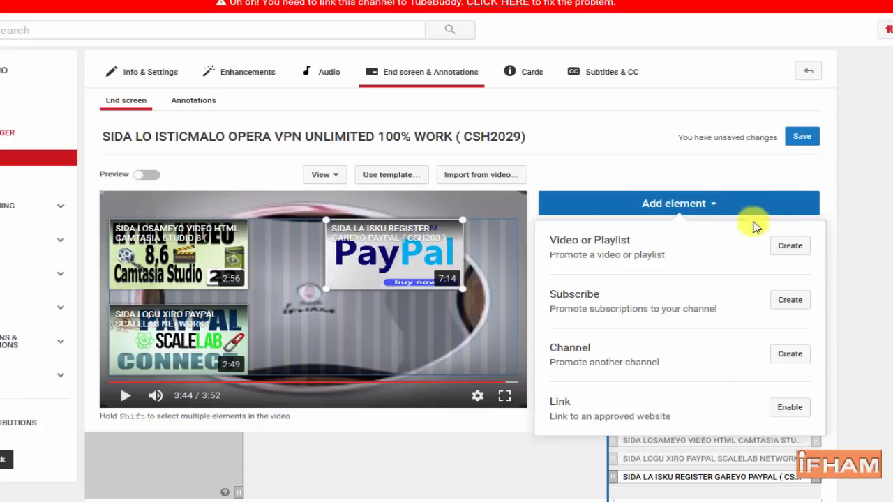
{"action": "left_click", "coordinate": [790, 246]}
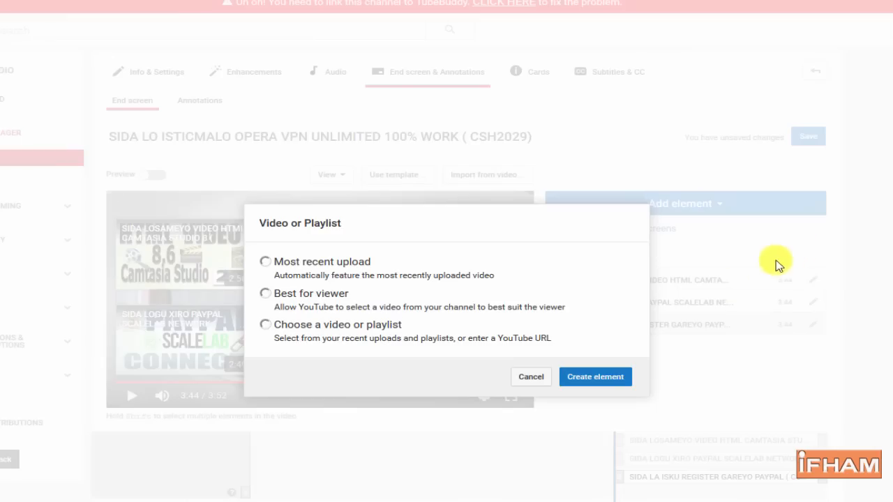
{"action": "left_click", "coordinate": [388, 328]}
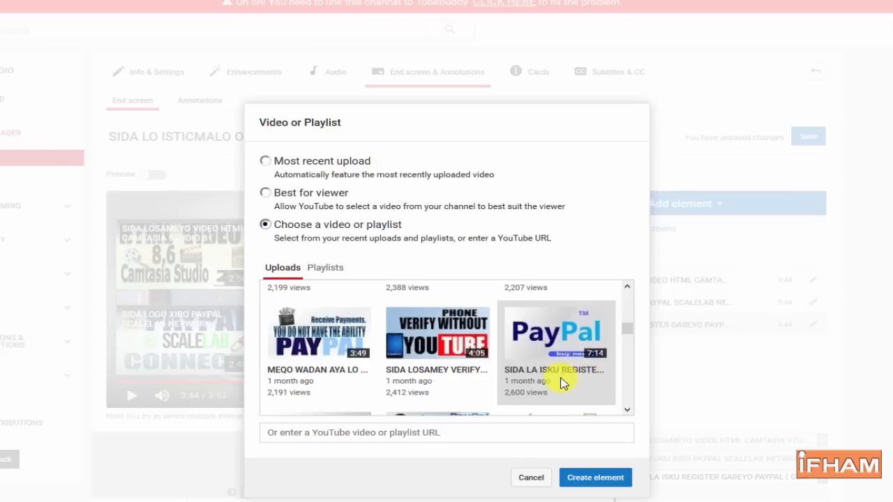
{"action": "left_click", "coordinate": [322, 357]}
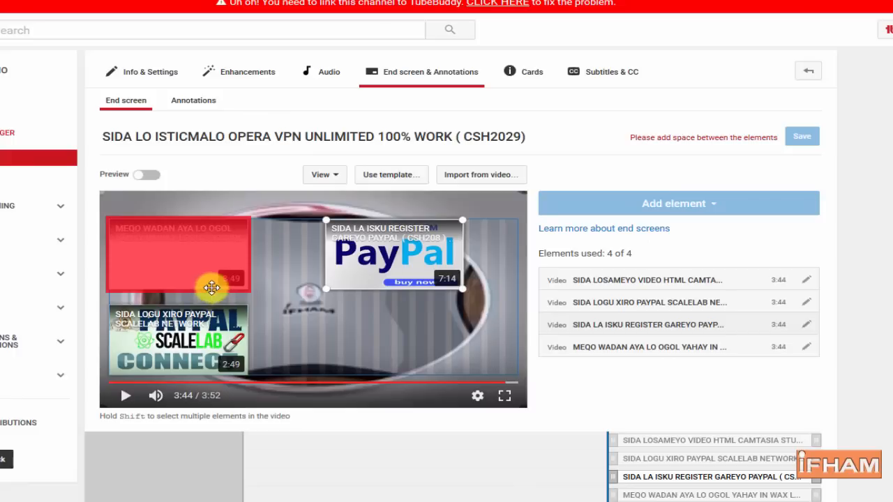
{"action": "left_click_drag", "start_coordinate": [368, 348], "coordinate": [419, 345]}
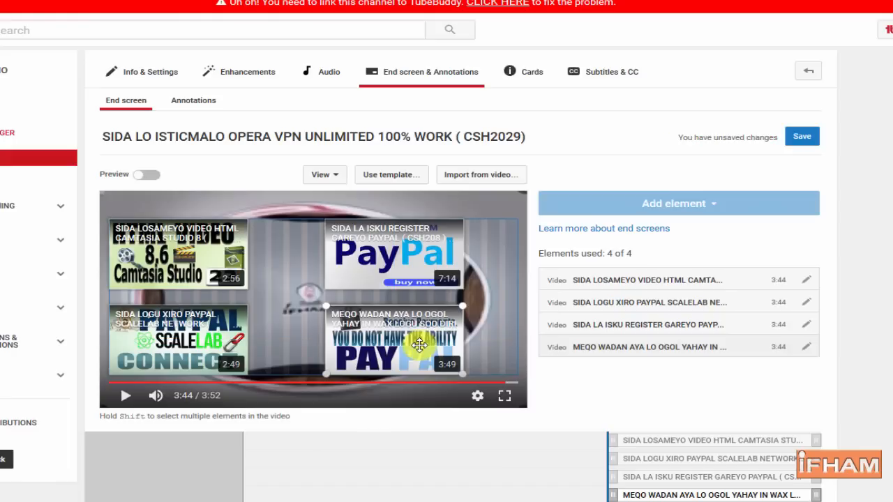
{"action": "left_click", "coordinate": [802, 138]}
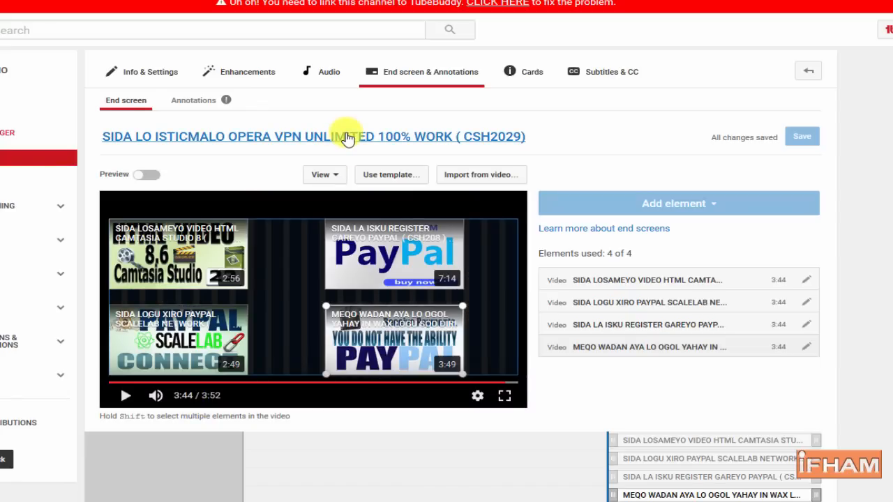
Open the Opera VPN video's watch page and skip to about 3:45 to check the clickable end screen elements during playback.
{"action": "left_click", "coordinate": [347, 138]}
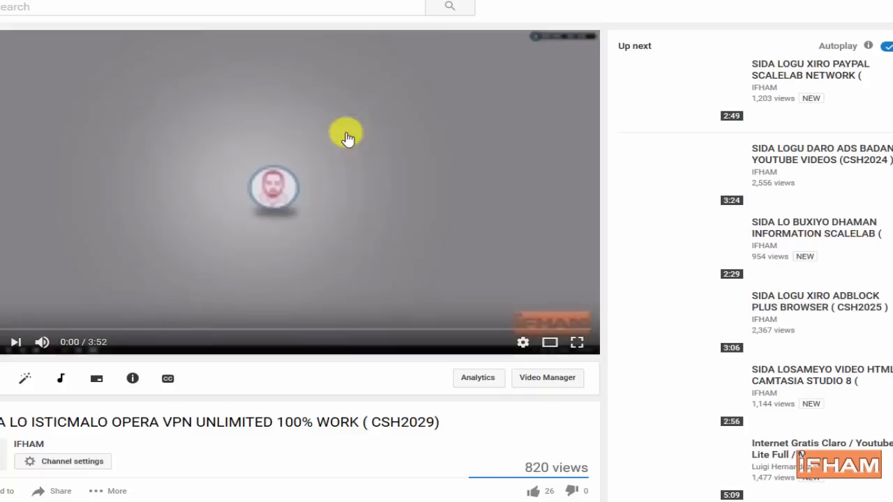
{"action": "left_click", "coordinate": [574, 330]}
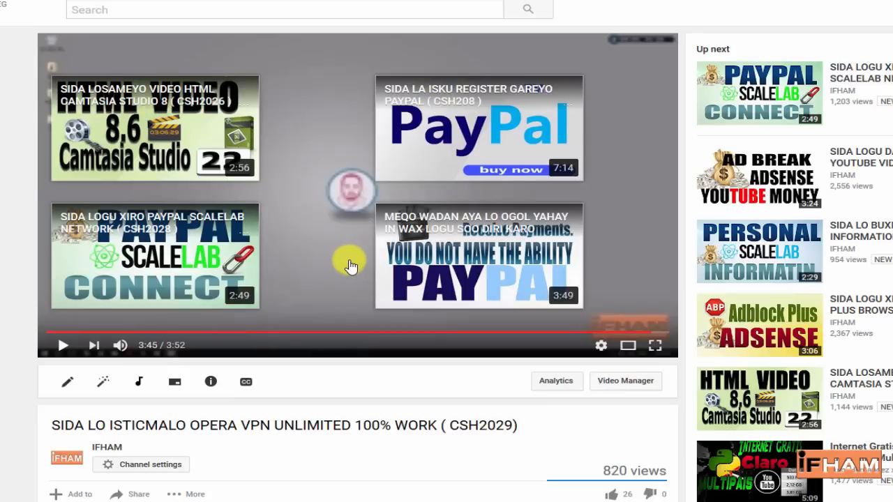
{"action": "left_click", "coordinate": [454, 180]}
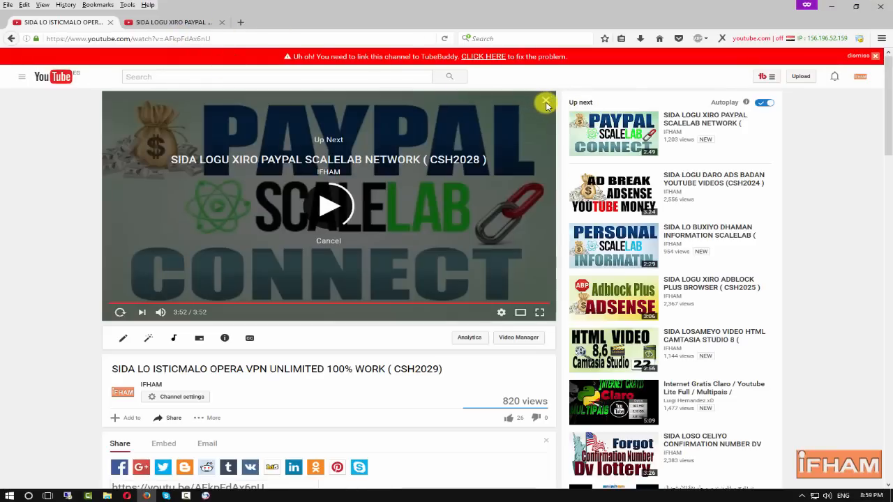
Dismiss the Up Next preview over the finished video and minimize the browser window.
{"action": "left_click", "coordinate": [546, 103]}
{"action": "left_click", "coordinate": [830, 7]}
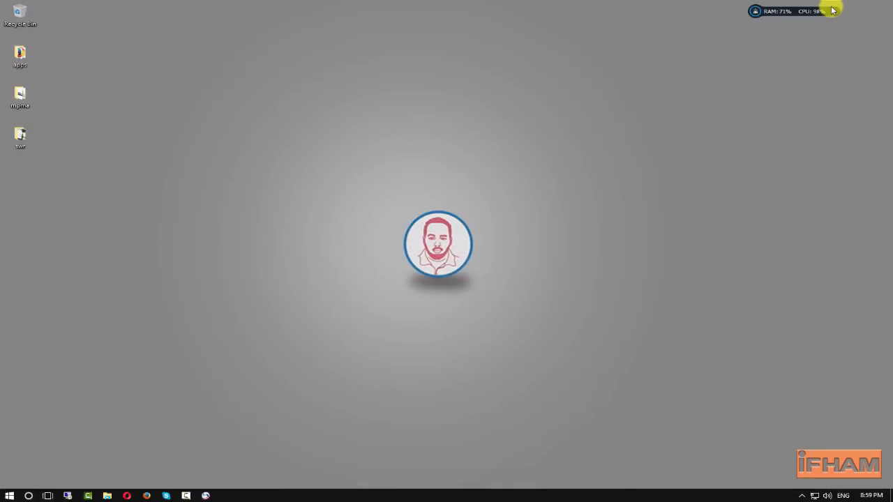